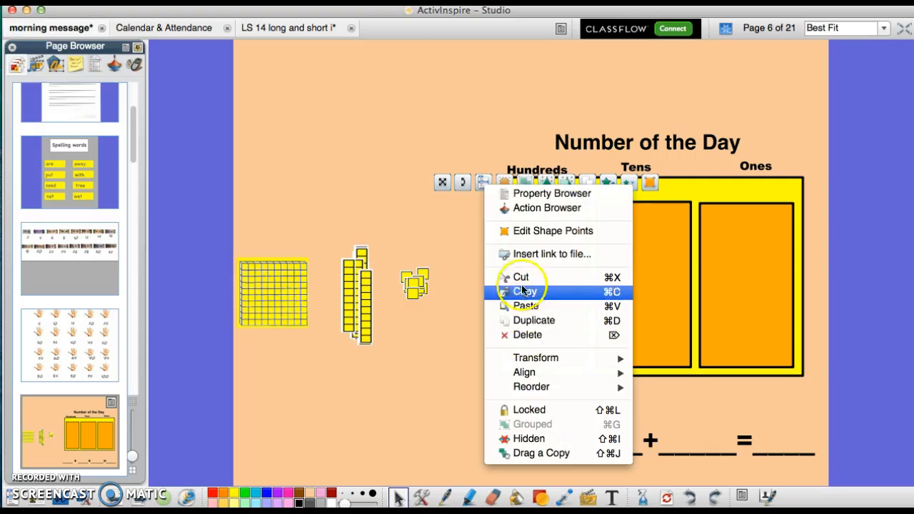
- Open the Property Browser for the rectangle under Hundreds and look through its outline, fill and label settings
{"action": "left_click", "coordinate": [522, 195]}
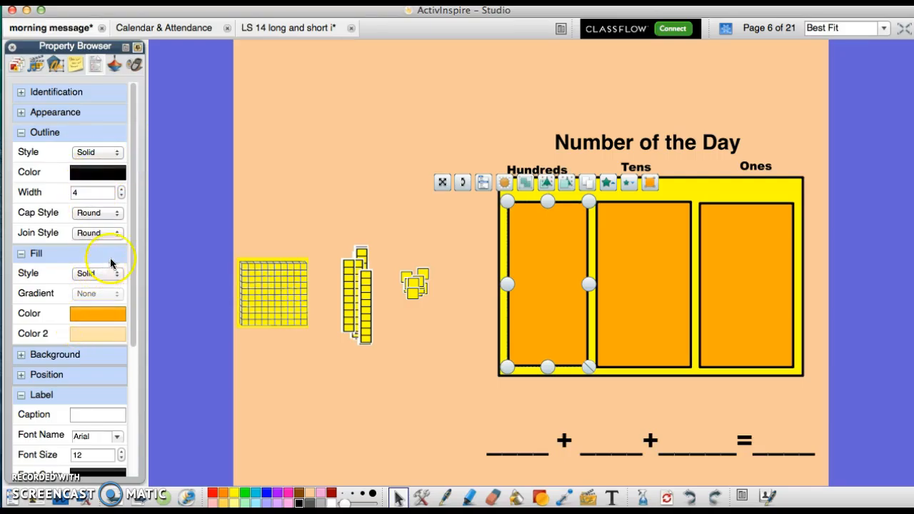
{"action": "left_click_drag", "start_coordinate": [133, 176], "coordinate": [122, 294]}
{"action": "left_click", "coordinate": [397, 498]}
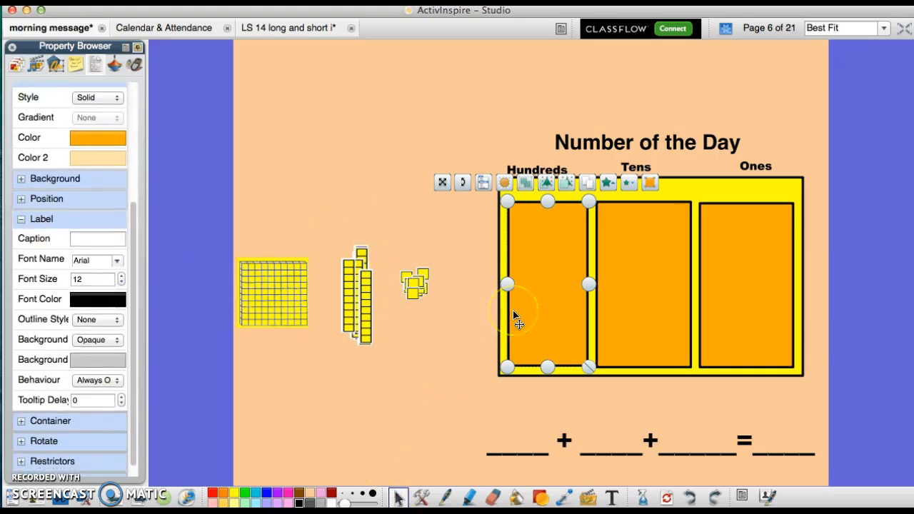
- Open the Action Browser for the Hundreds rectangle and look through the available actions
{"action": "left_click", "coordinate": [482, 184]}
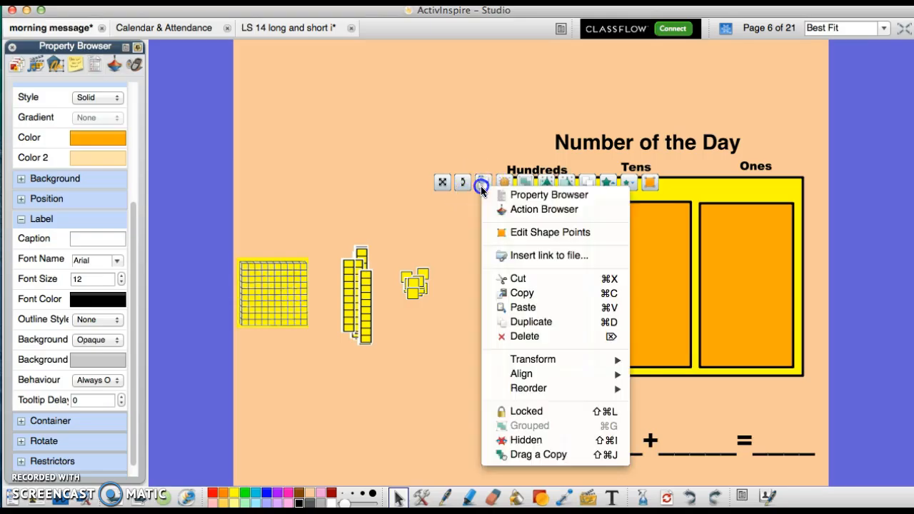
{"action": "left_click", "coordinate": [492, 211]}
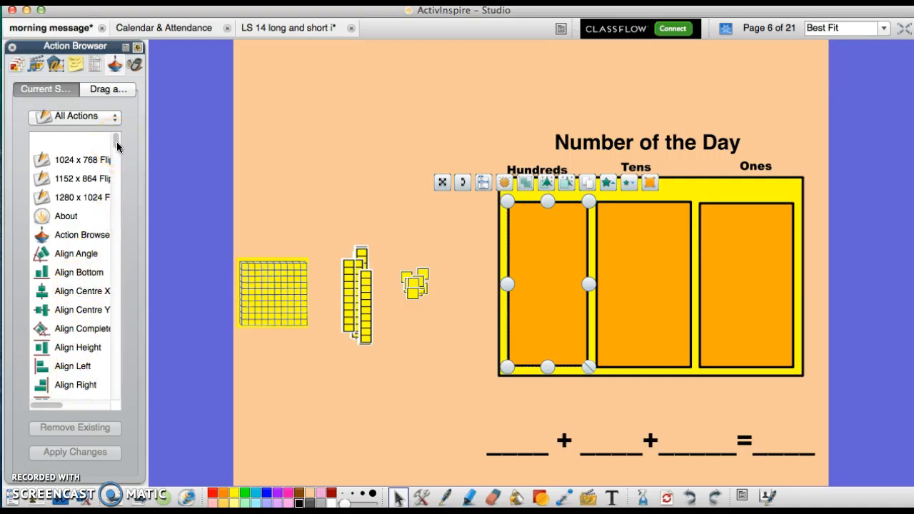
{"action": "left_click_drag", "start_coordinate": [117, 146], "coordinate": [115, 175]}
- Try editing the Hundreds rectangle's shape points by slightly moving its upper-left corner point, and undo the change
{"action": "left_click", "coordinate": [484, 182]}
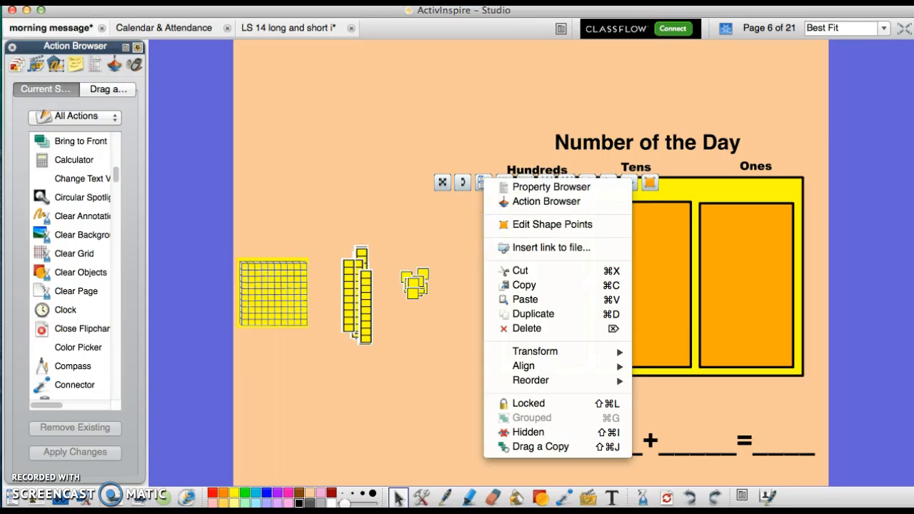
{"action": "left_click", "coordinate": [387, 187]}
{"action": "left_click", "coordinate": [520, 221]}
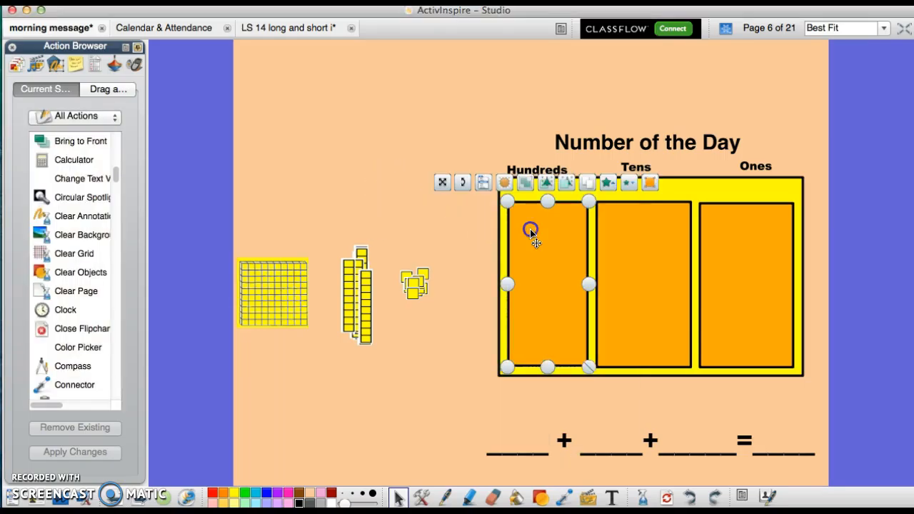
{"action": "left_click", "coordinate": [486, 184]}
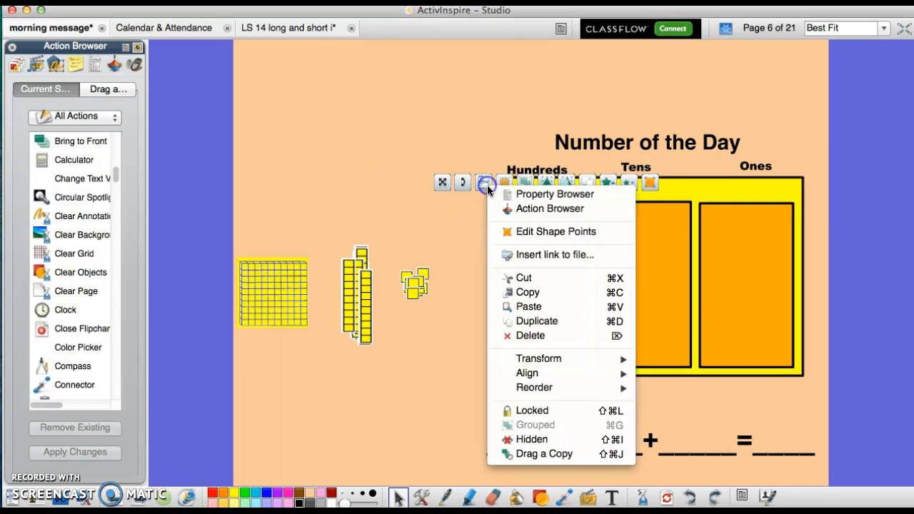
{"action": "left_click", "coordinate": [499, 232]}
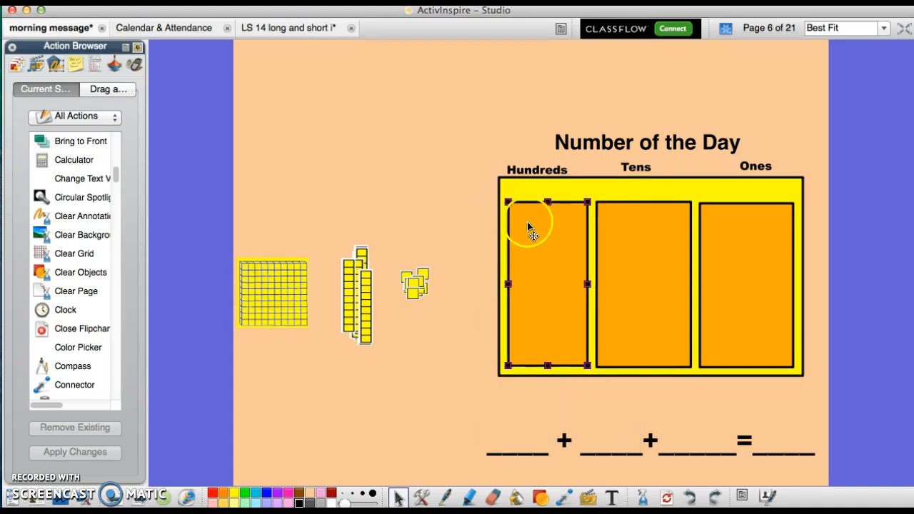
{"action": "mouse_move", "coordinate": [508, 203]}
{"action": "left_mouse_down"}
{"action": "mouse_move", "coordinate": [550, 243]}
{"action": "mouse_move", "coordinate": [555, 306]}
{"action": "mouse_move", "coordinate": [508, 202]}
{"action": "left_mouse_up"}
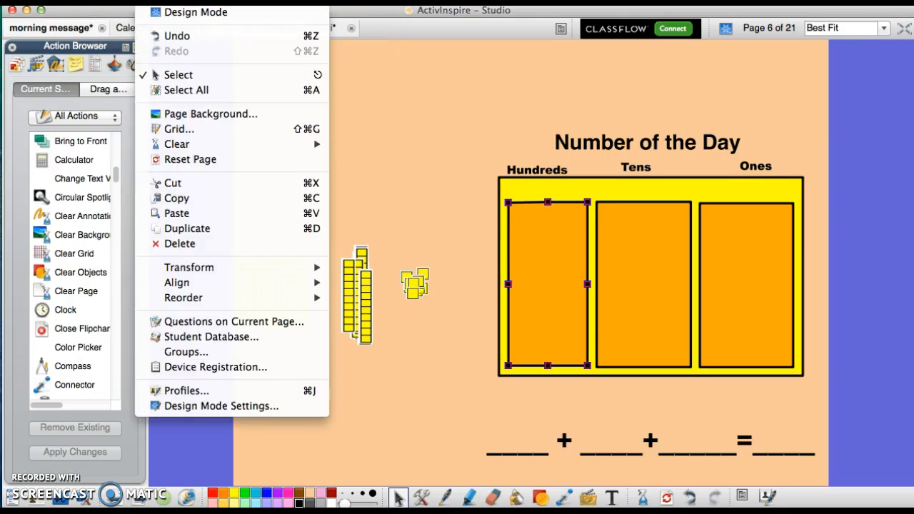
{"action": "left_click", "coordinate": [151, 37]}
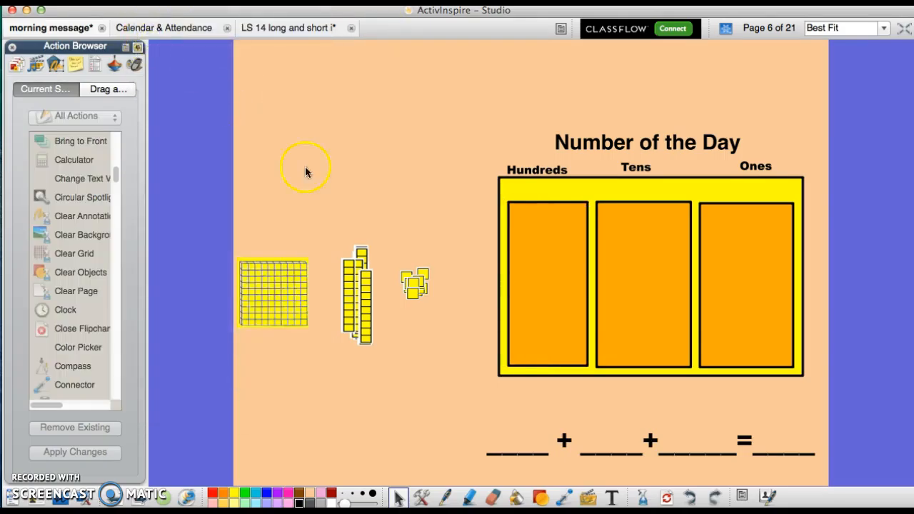
- Link the Hundreds rectangle to reading response.pdf from Documents, stored externally, and test the link by opening and closing the PDF
{"action": "left_click", "coordinate": [540, 267]}
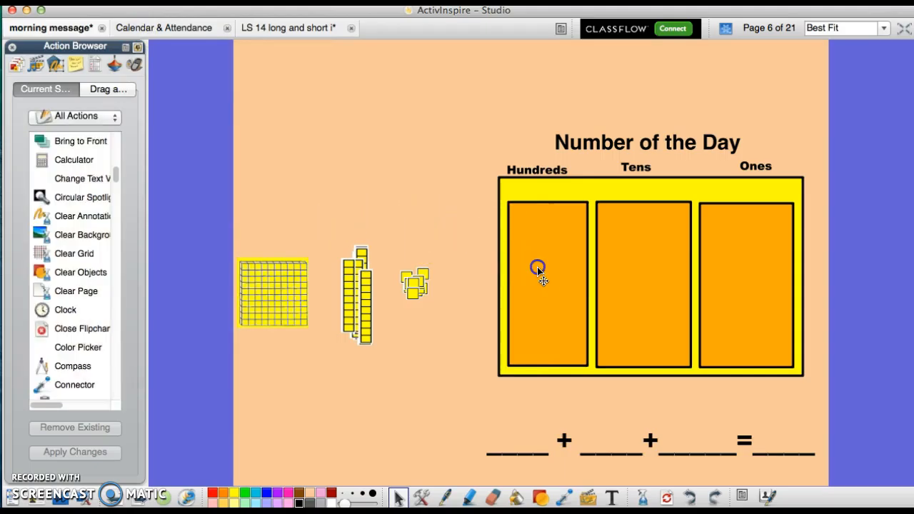
{"action": "left_click", "coordinate": [482, 183]}
{"action": "left_click", "coordinate": [534, 264]}
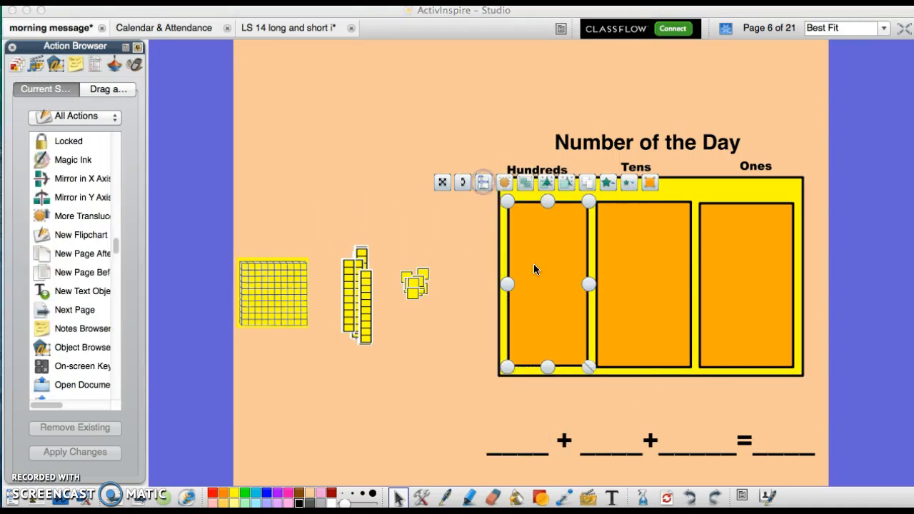
{"action": "left_click", "coordinate": [481, 191]}
{"action": "left_click", "coordinate": [542, 225]}
{"action": "left_click", "coordinate": [484, 183]}
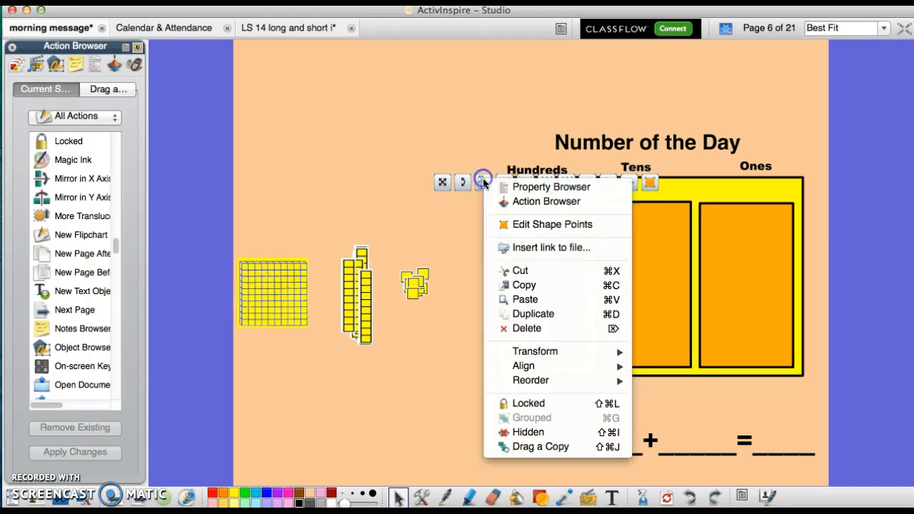
{"action": "left_click", "coordinate": [525, 246]}
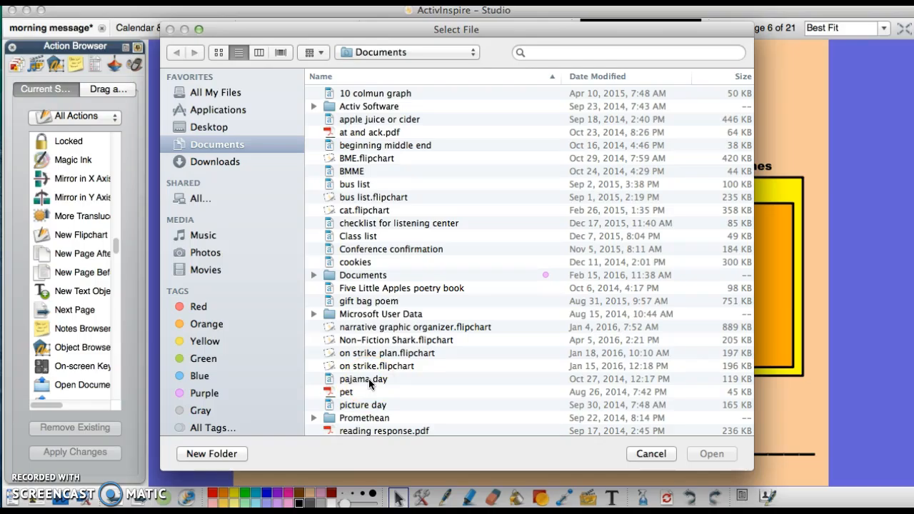
{"action": "left_click", "coordinate": [367, 430]}
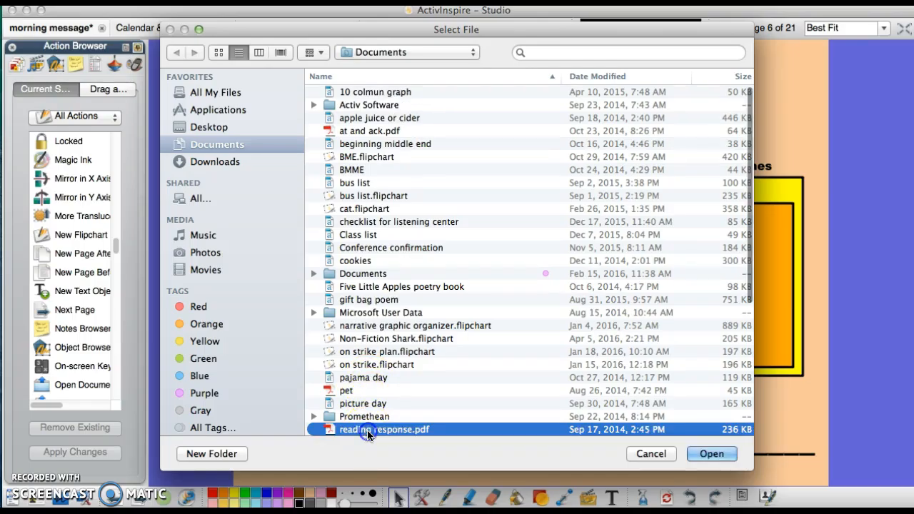
{"action": "left_click", "coordinate": [712, 454]}
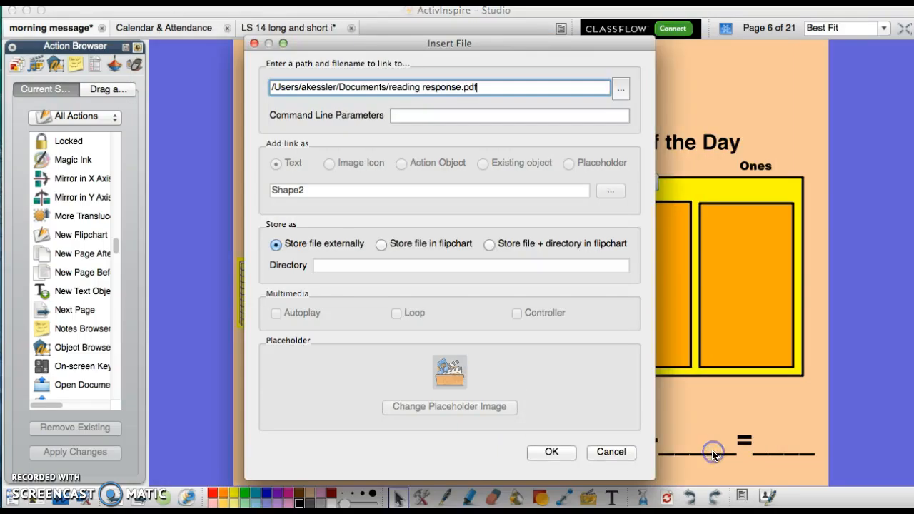
{"action": "left_click", "coordinate": [548, 451]}
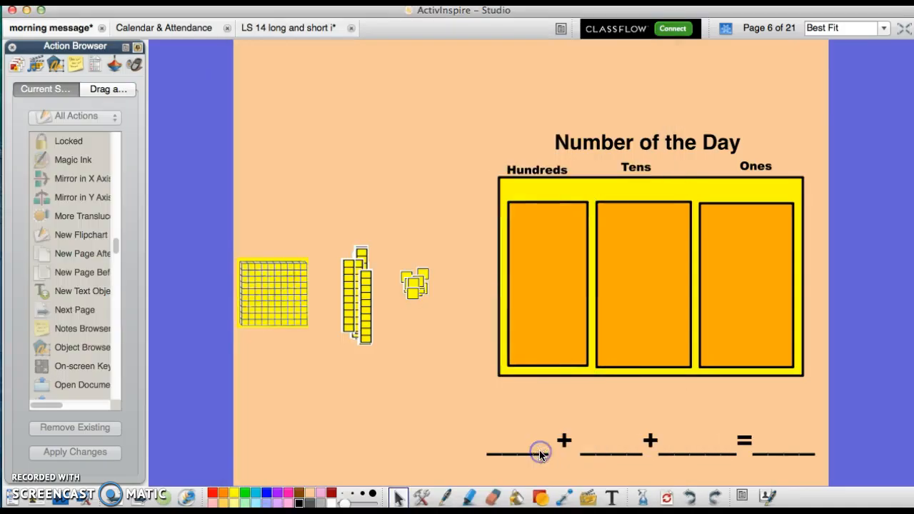
{"action": "left_click", "coordinate": [535, 265]}
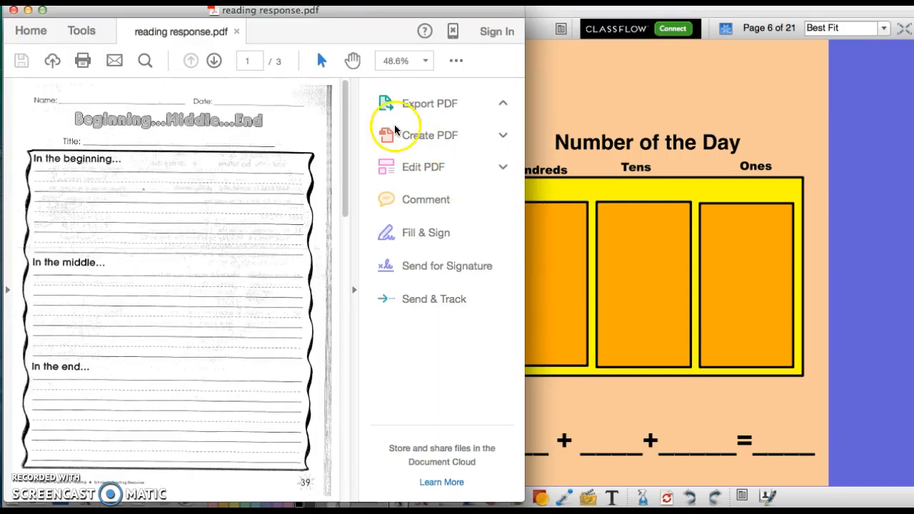
{"action": "left_click", "coordinate": [13, 10]}
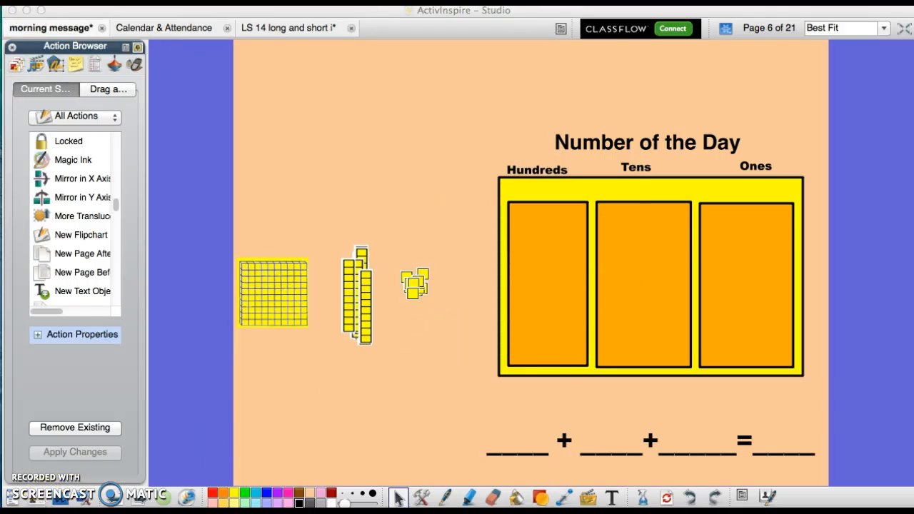
- Examine the object menu options for the Tens rectangle, including the editing commands and the Transform and Align choices
{"action": "left_click", "coordinate": [659, 262]}
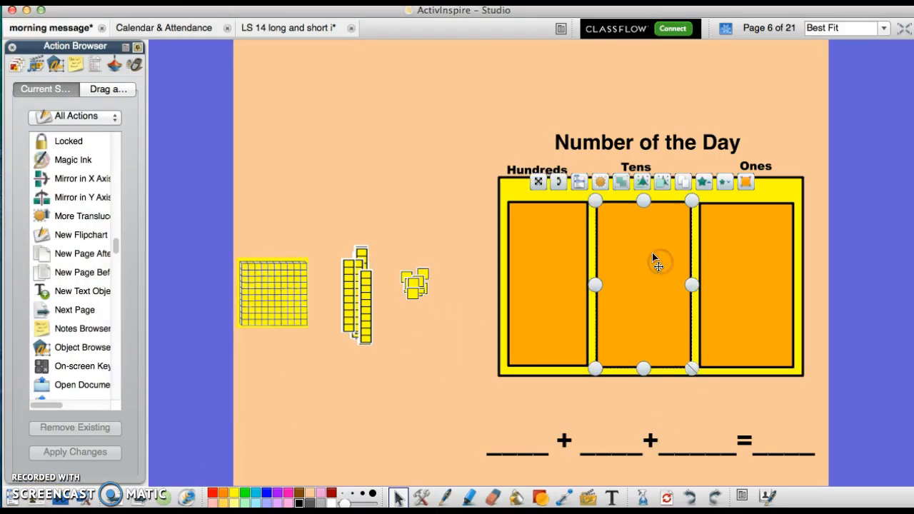
{"action": "left_click", "coordinate": [579, 179]}
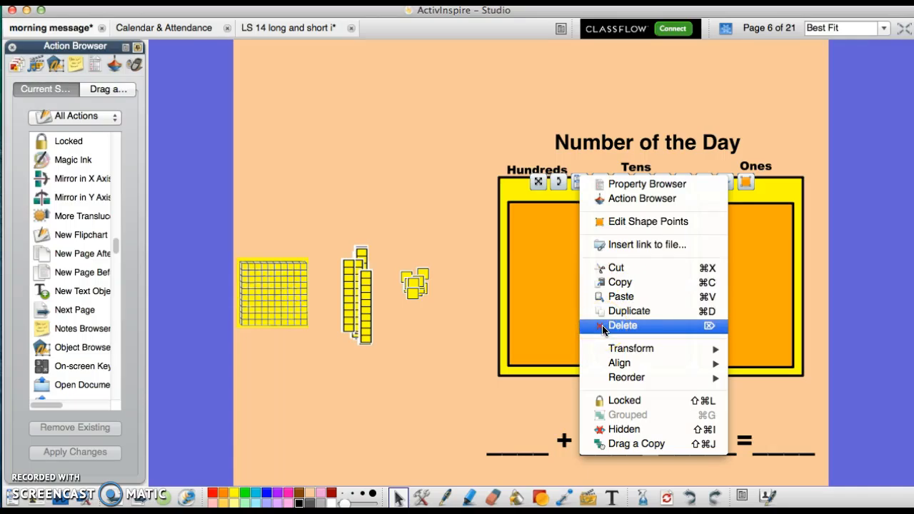
{"action": "left_click", "coordinate": [774, 253]}
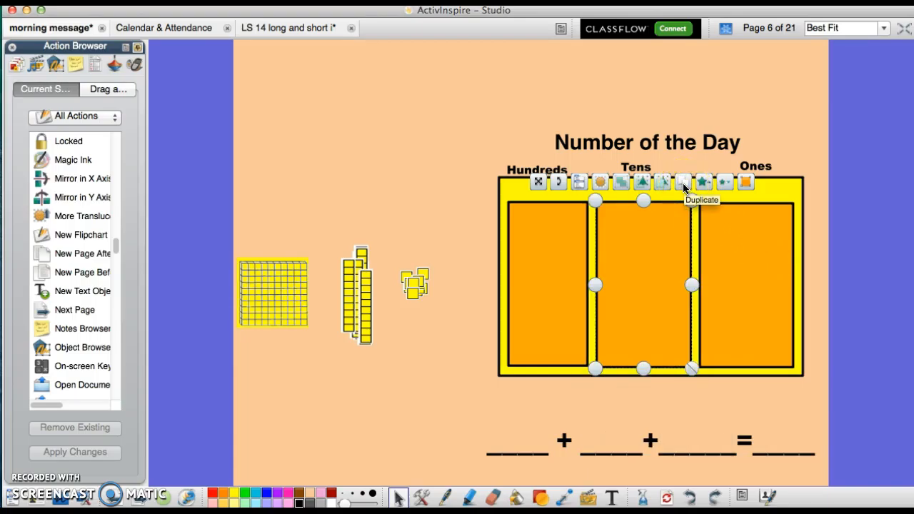
{"action": "left_click", "coordinate": [632, 248]}
{"action": "left_click", "coordinate": [583, 190]}
{"action": "left_click", "coordinate": [631, 239]}
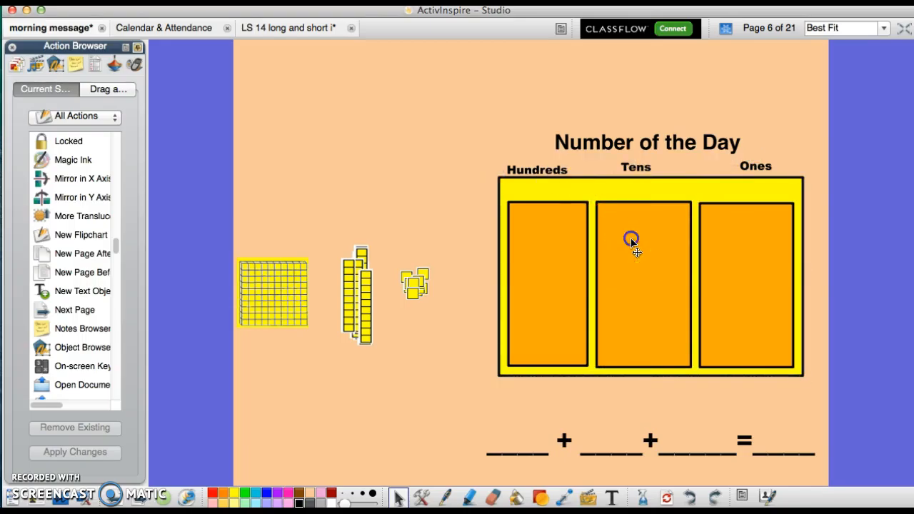
{"action": "left_click", "coordinate": [582, 180]}
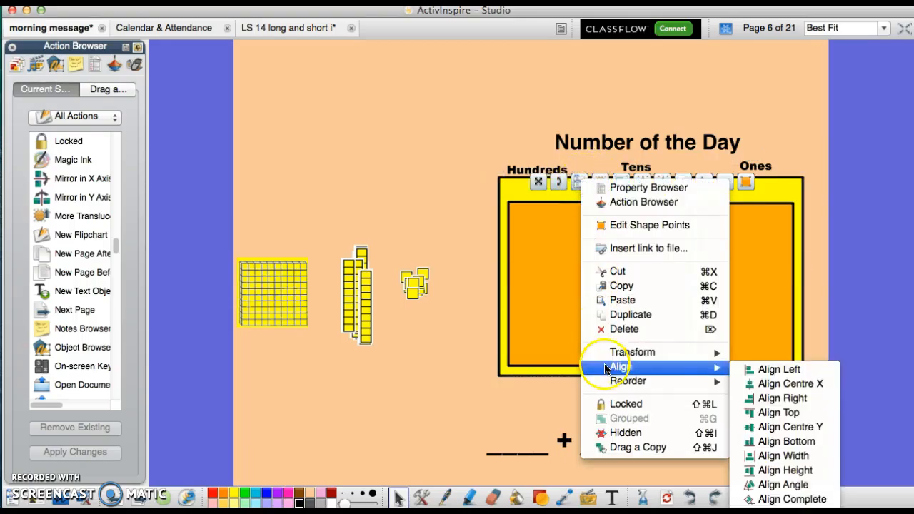
{"action": "mouse_move", "coordinate": [612, 354]}
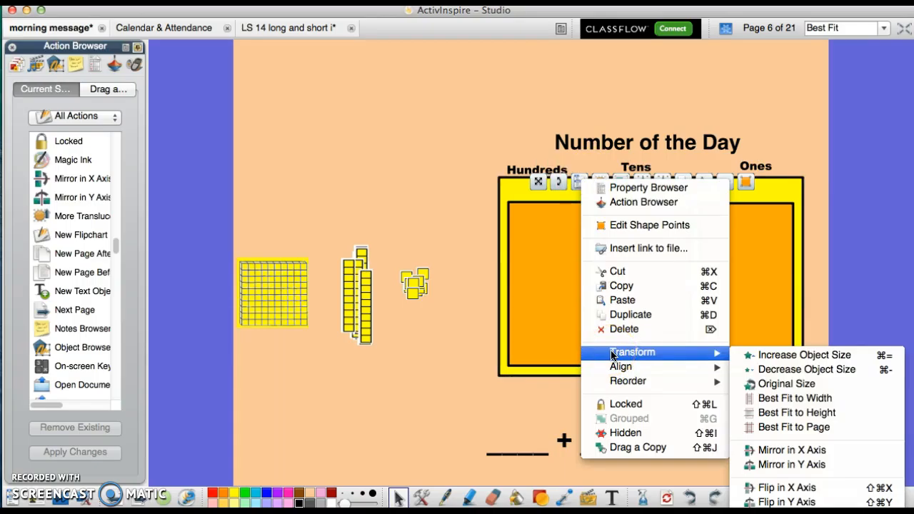
{"action": "left_click", "coordinate": [636, 368]}
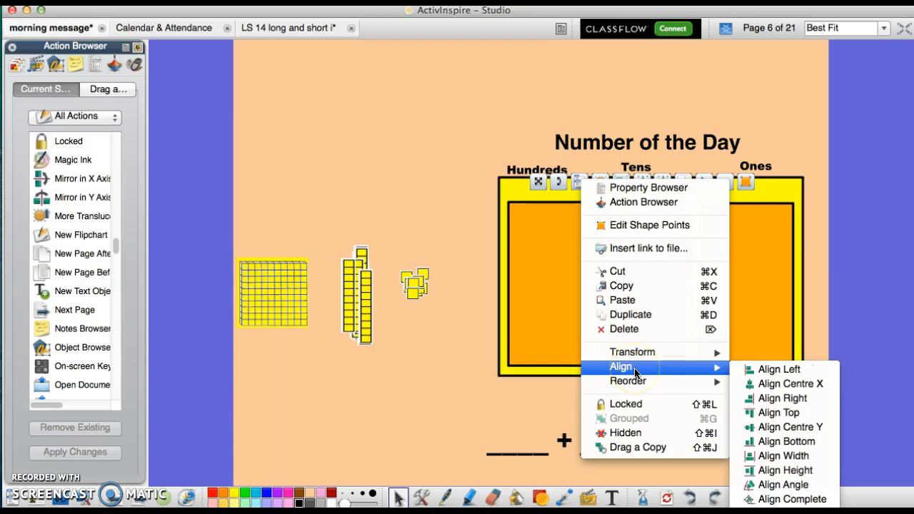
{"action": "mouse_move", "coordinate": [639, 361]}
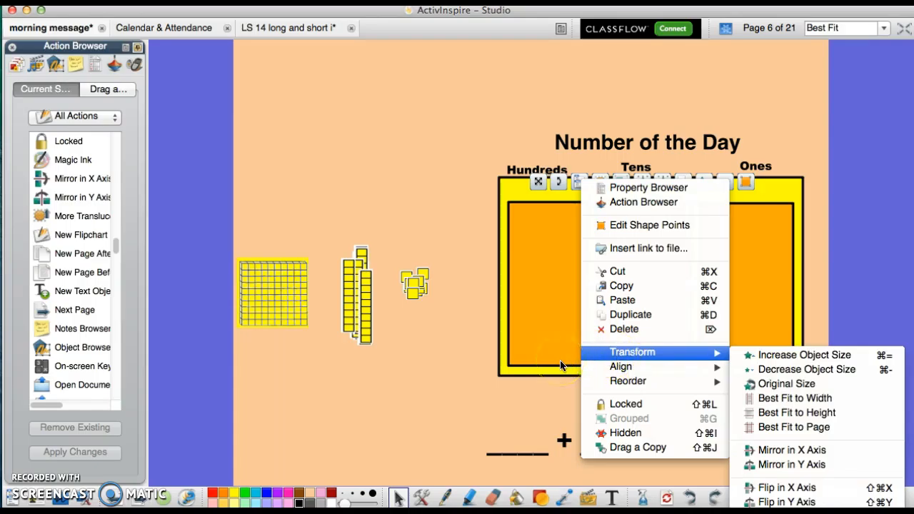
{"action": "left_click", "coordinate": [466, 360]}
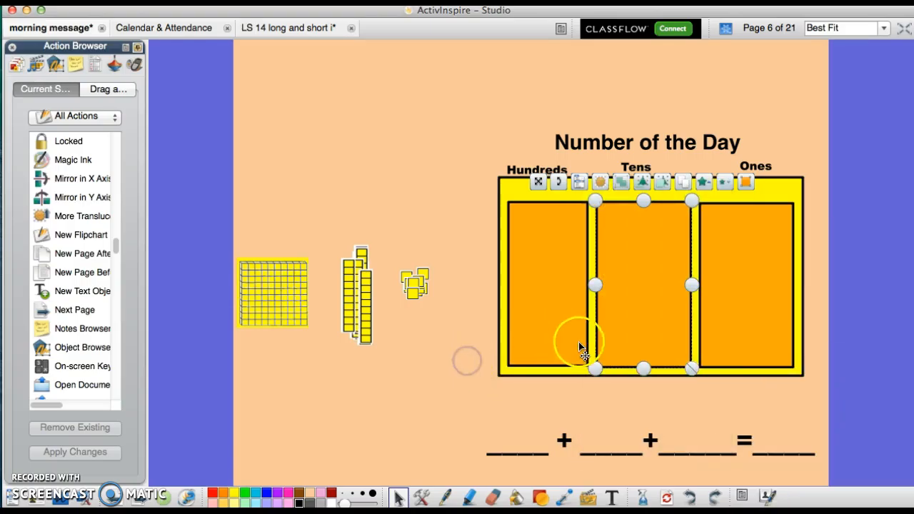
- Group the Number of the Day title, column headings and place value chart, and move the group slightly to the left
{"action": "left_click", "coordinate": [424, 320]}
{"action": "left_click_drag", "start_coordinate": [461, 99], "coordinate": [822, 399]}
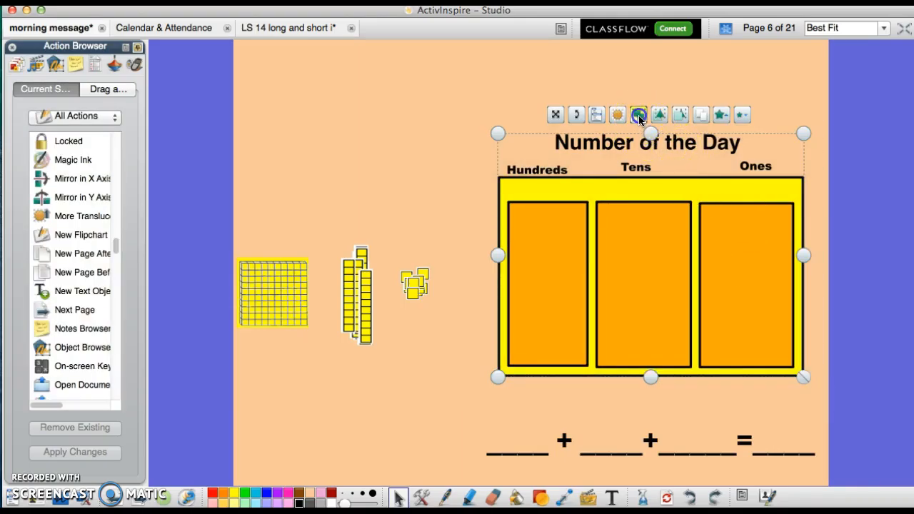
{"action": "mouse_move", "coordinate": [604, 235]}
{"action": "left_mouse_down"}
{"action": "mouse_move", "coordinate": [554, 231]}
{"action": "mouse_move", "coordinate": [582, 228]}
{"action": "mouse_move", "coordinate": [587, 238]}
{"action": "left_mouse_up"}
- Mirror the grouped Number of the Day chart in the X axis
{"action": "left_click", "coordinate": [579, 117]}
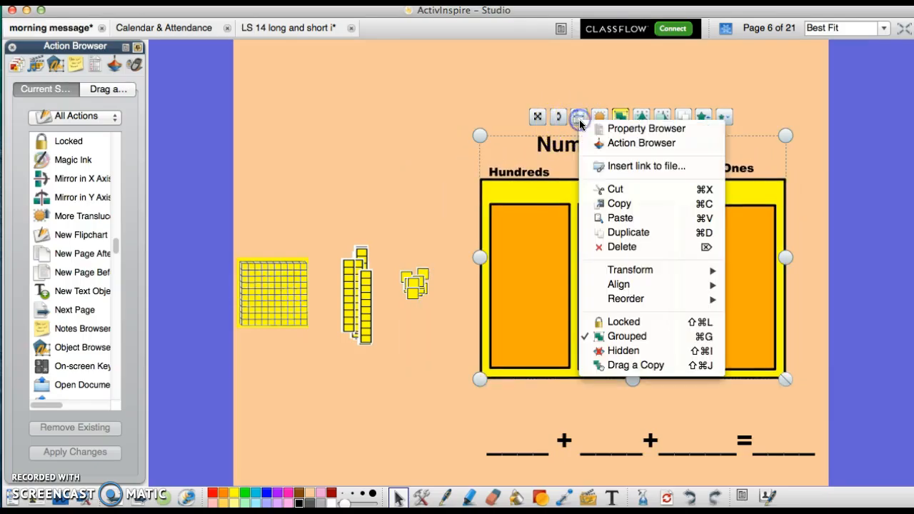
{"action": "mouse_move", "coordinate": [629, 270]}
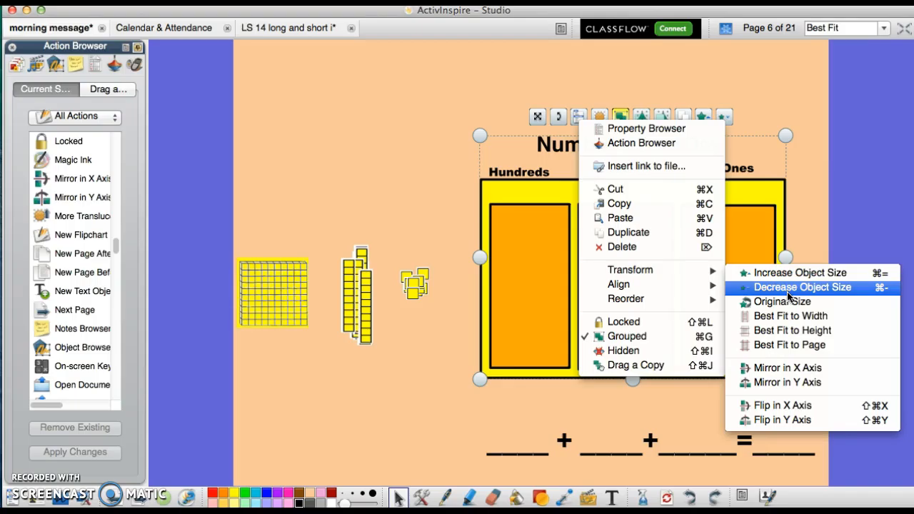
{"action": "left_click", "coordinate": [785, 370]}
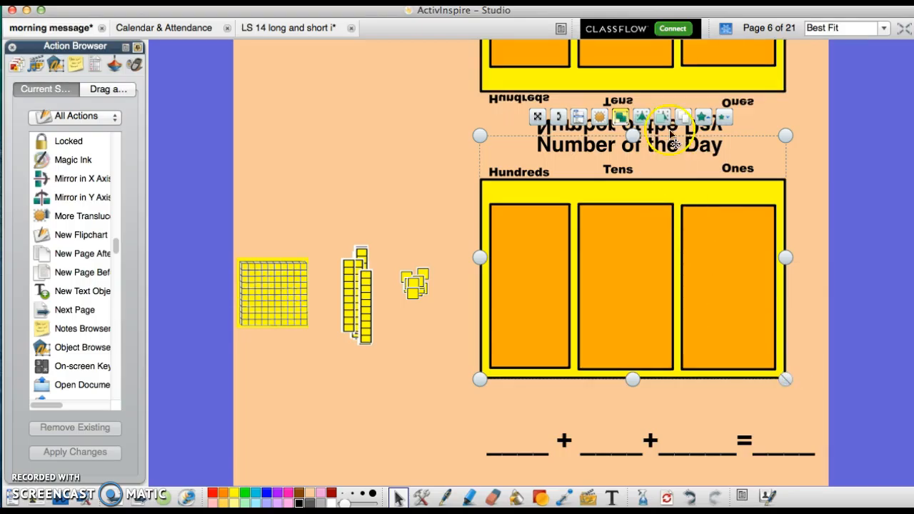
- Delete the yellow background, Hundreds rectangle, Hundreds heading and Number of the Day title from the mirrored copy of the chart
{"action": "left_click", "coordinate": [693, 77]}
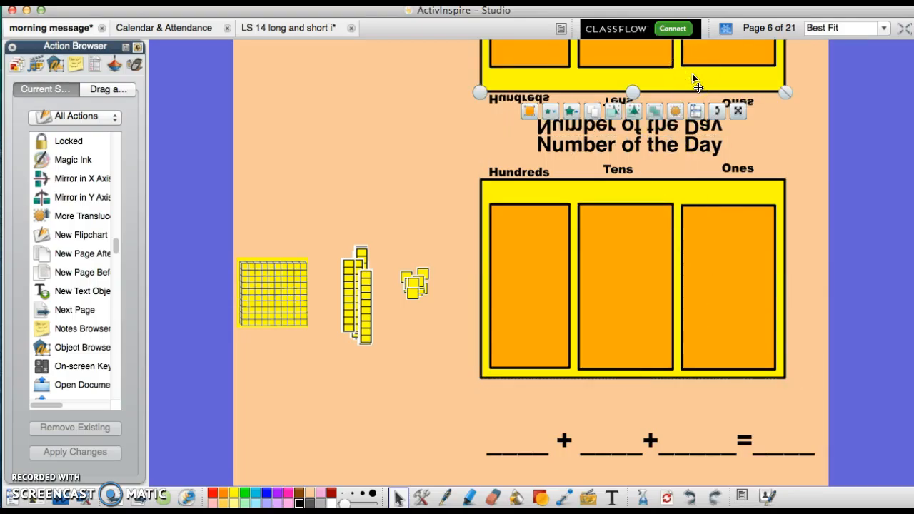
{"action": "left_click", "coordinate": [602, 126]}
{"action": "left_click", "coordinate": [536, 69]}
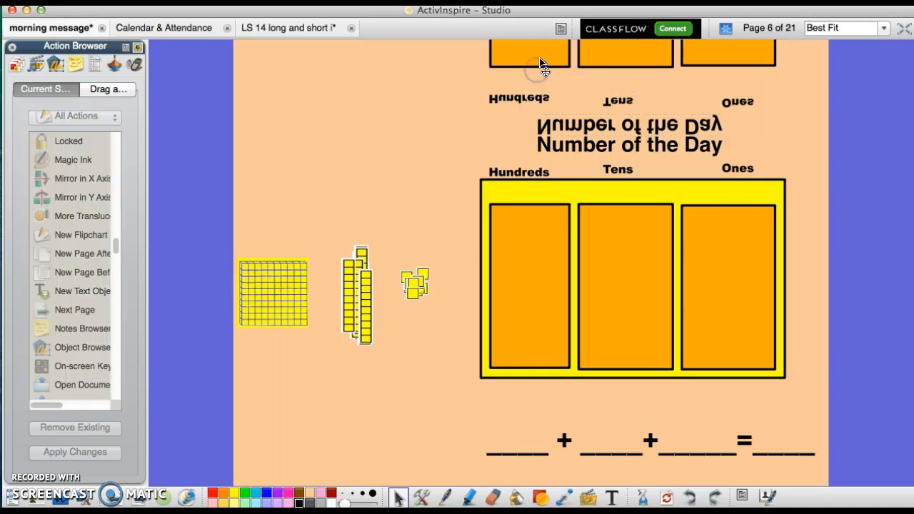
{"action": "left_click", "coordinate": [536, 69]}
{"action": "left_click", "coordinate": [541, 88]}
{"action": "left_click", "coordinate": [537, 100]}
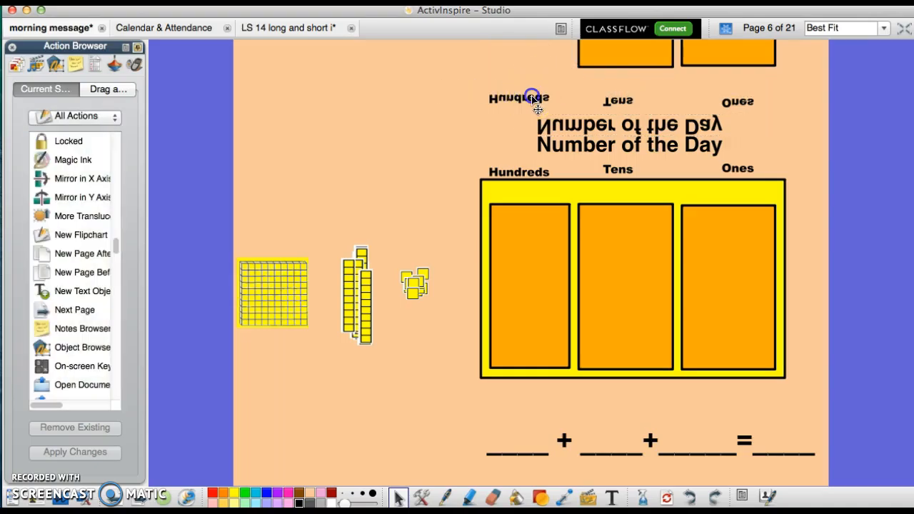
{"action": "key", "text": "Delete"}
{"action": "left_click", "coordinate": [593, 127]}
{"action": "key", "text": "Delete"}
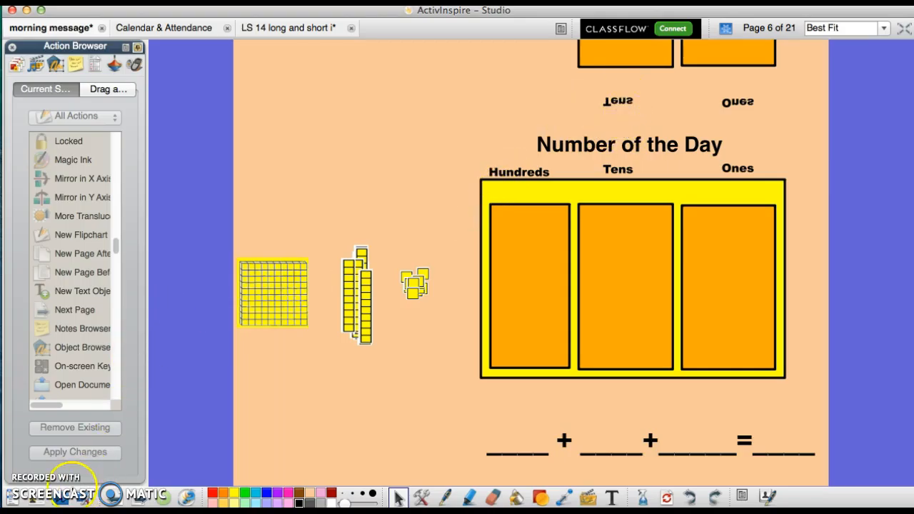
- Flip the grouped Number of the Day title, headings and place value chart in the X axis
{"action": "left_click", "coordinate": [525, 309]}
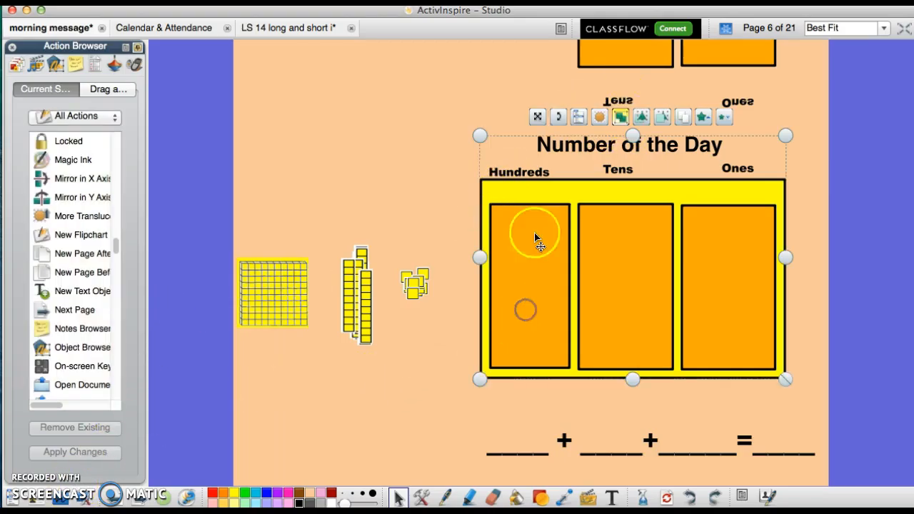
{"action": "left_click", "coordinate": [577, 117]}
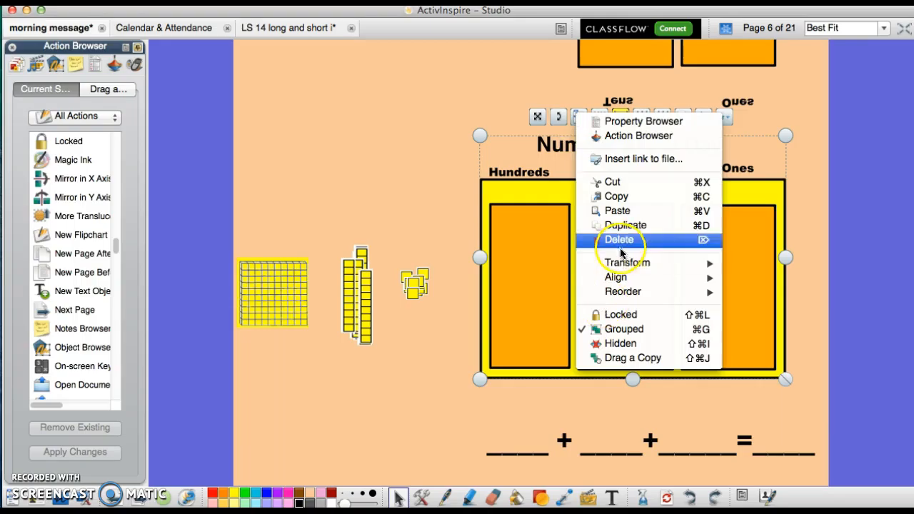
{"action": "mouse_move", "coordinate": [628, 262]}
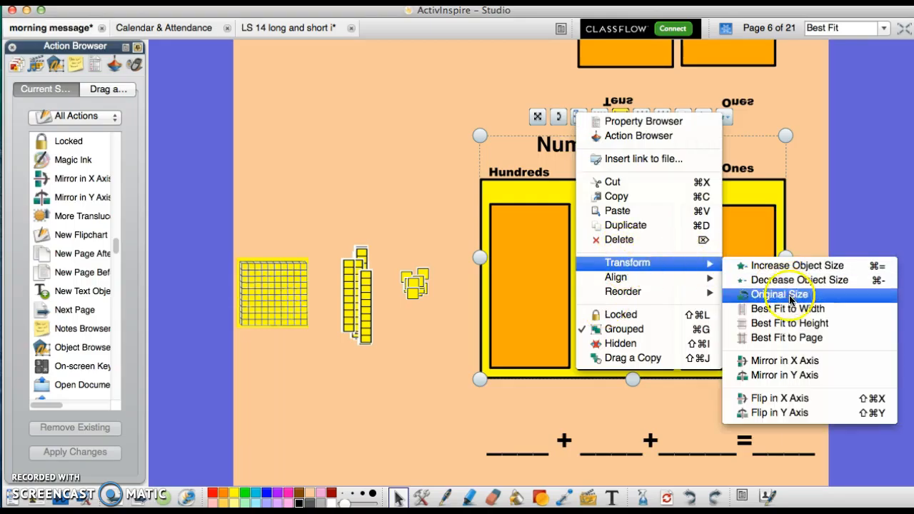
{"action": "left_click", "coordinate": [794, 401]}
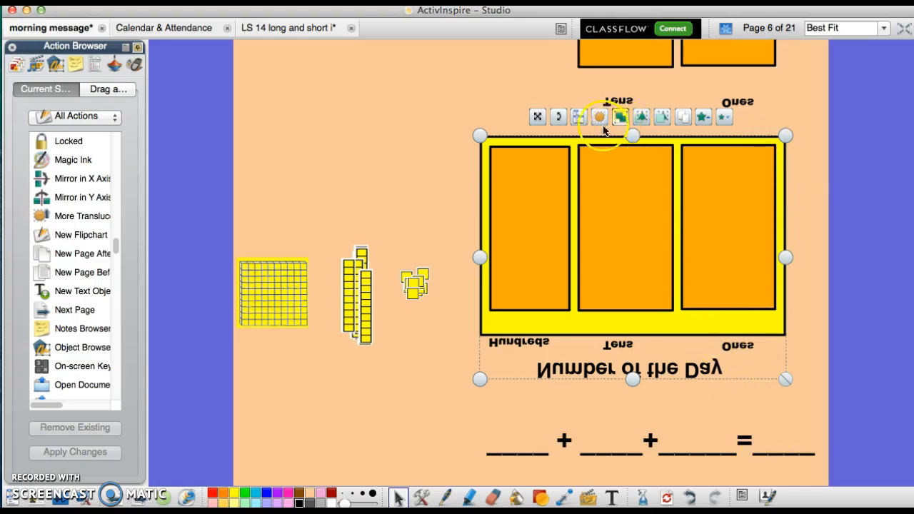
- Flip the grouped chart back upright and review the remaining object menu options, including locking, hiding and dragging a copy
{"action": "left_click", "coordinate": [579, 117]}
{"action": "mouse_move", "coordinate": [612, 293]}
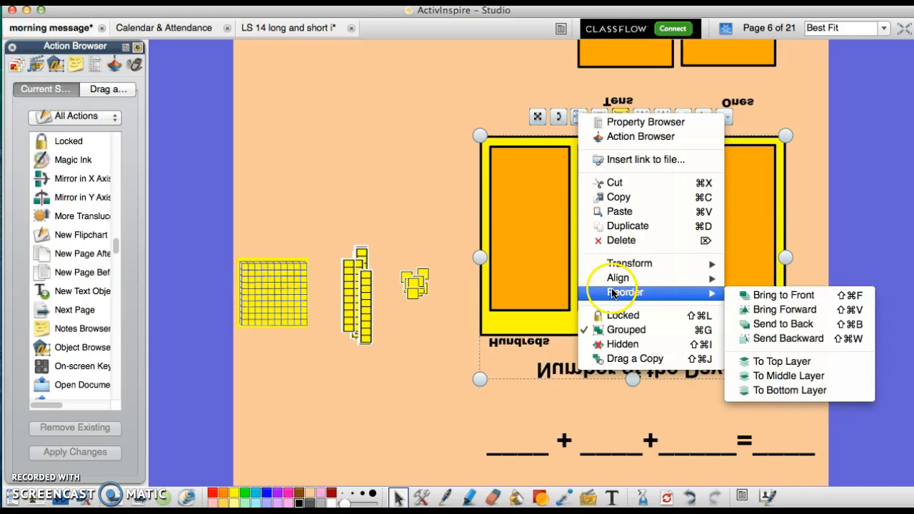
{"action": "mouse_move", "coordinate": [643, 264]}
{"action": "left_click", "coordinate": [782, 414]}
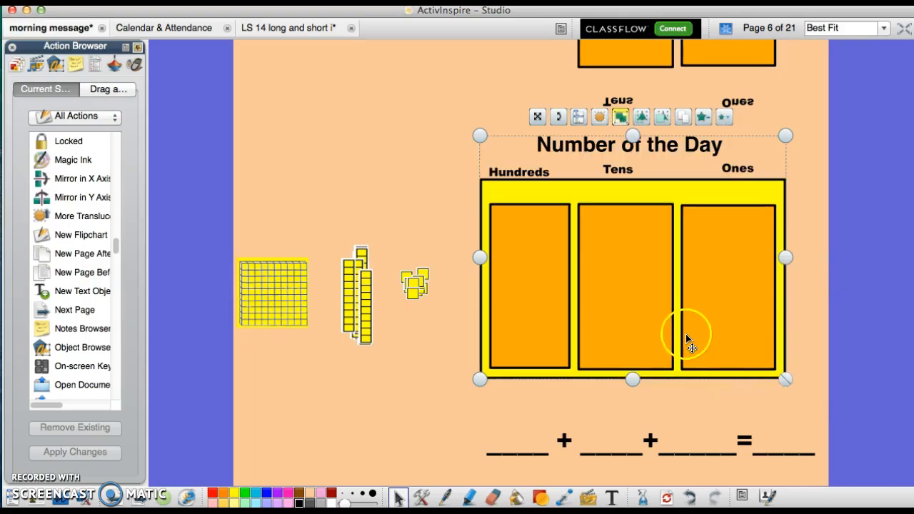
{"action": "left_click", "coordinate": [579, 118]}
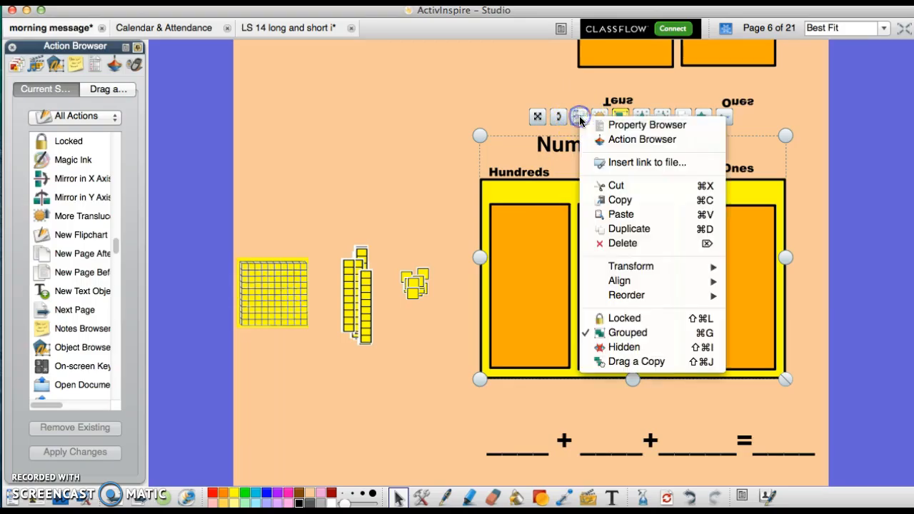
{"action": "left_click", "coordinate": [362, 169]}
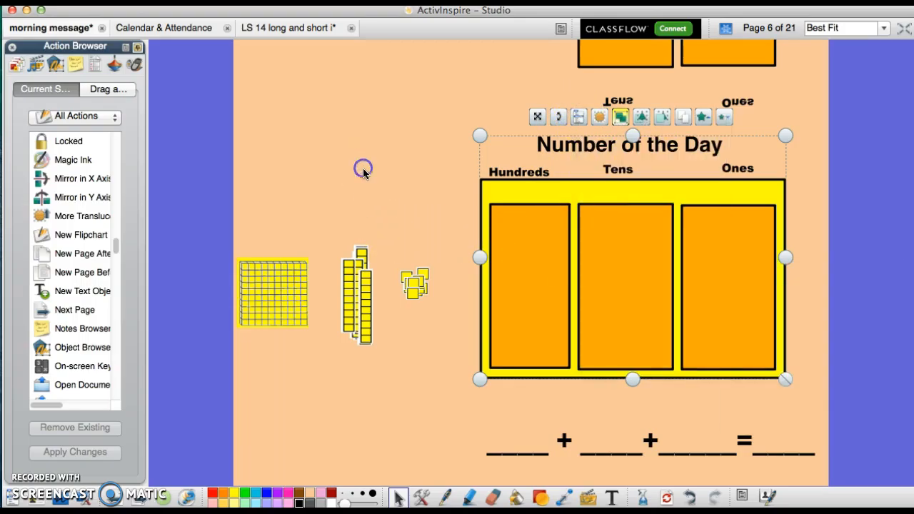
- Browse the flipchart's page thumbnails and go to the Give Me Five Listening Rules page
{"action": "left_click", "coordinate": [16, 65]}
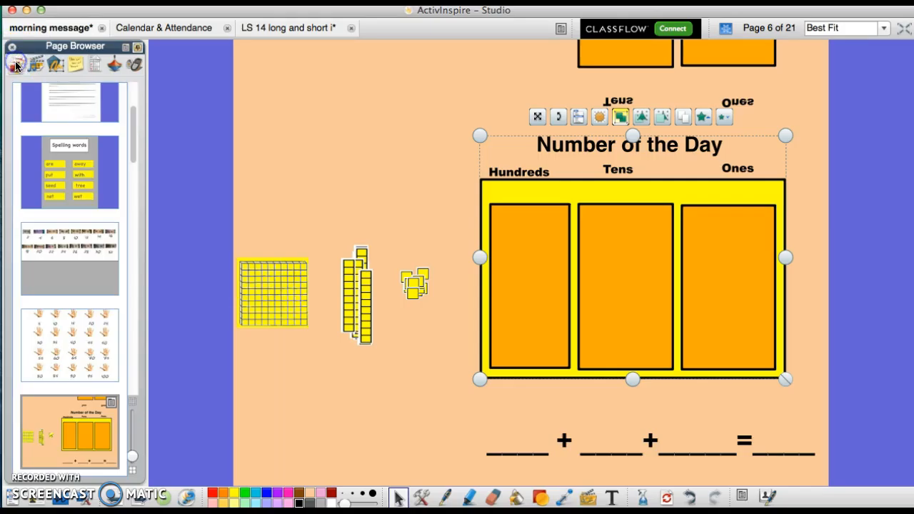
{"action": "left_click_drag", "start_coordinate": [133, 147], "coordinate": [138, 195]}
{"action": "left_click", "coordinate": [91, 227]}
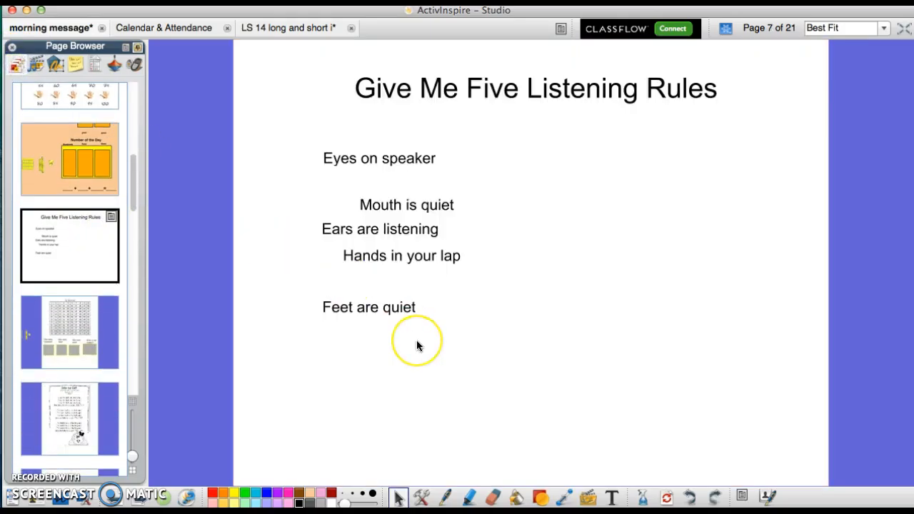